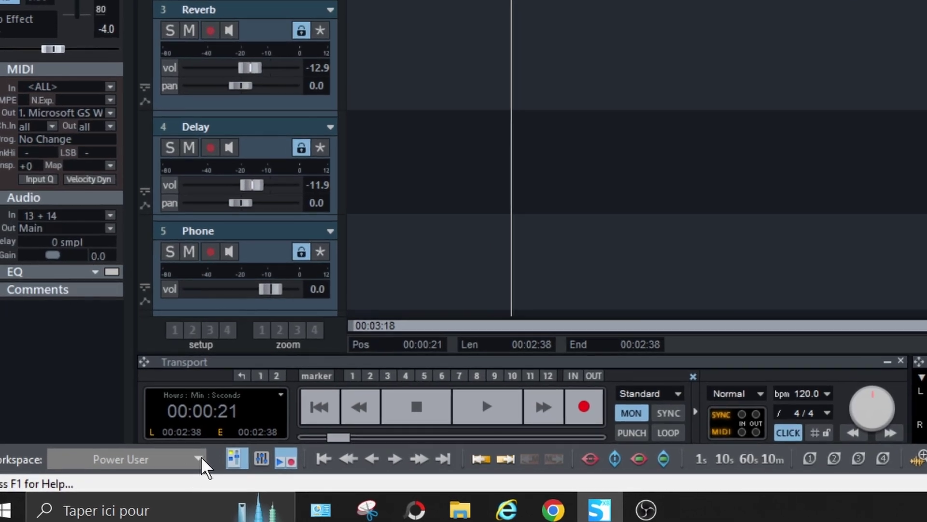
Step: Try the Big Icons workspace, then switch back to the Power User workspace
{"action": "left_click", "coordinate": [131, 478]}
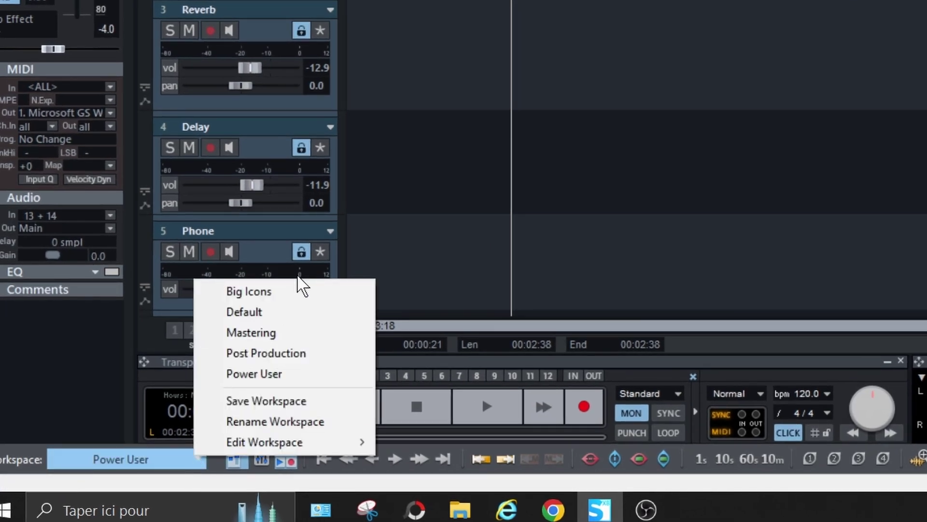
{"action": "left_click", "coordinate": [300, 299]}
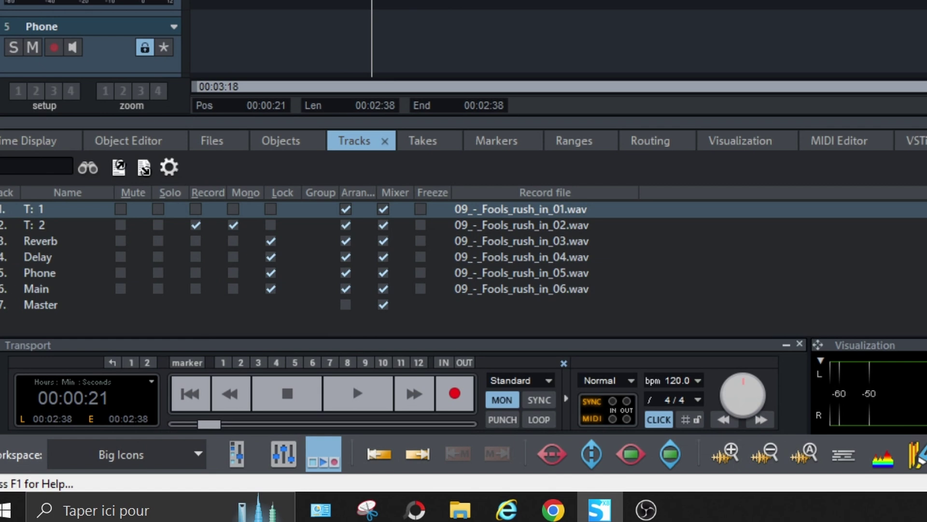
{"action": "left_click", "coordinate": [195, 454]}
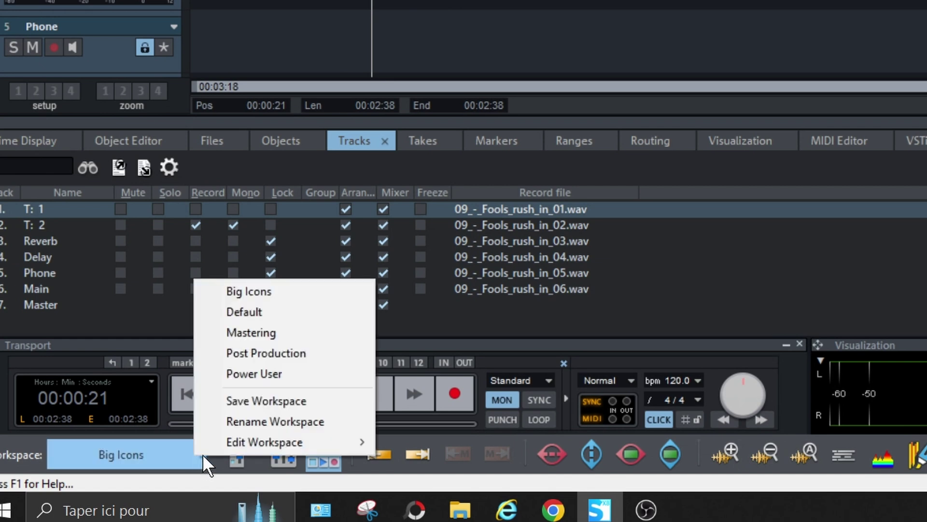
{"action": "left_click", "coordinate": [329, 374]}
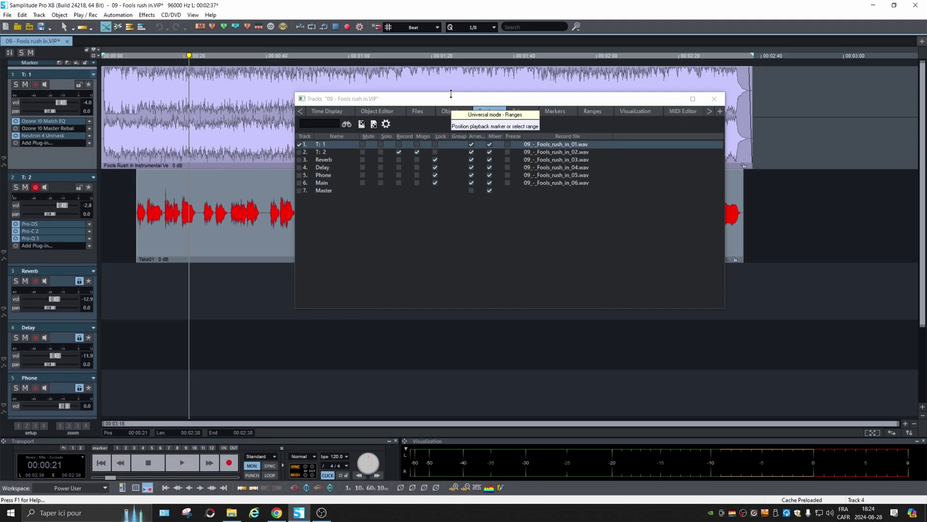
Step: Review the Take01 object editor and the project object list, move the editor aside, and bring up the mixer
{"action": "left_click", "coordinate": [375, 112]}
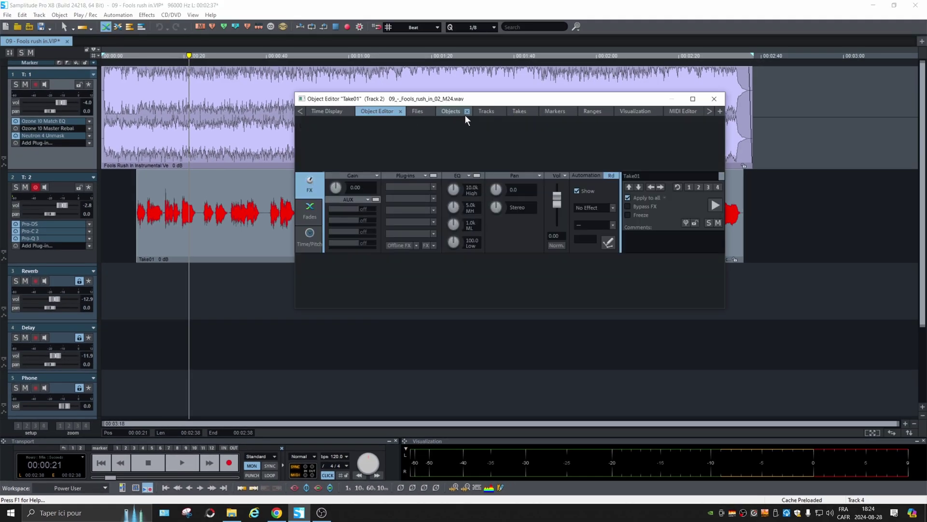
{"action": "left_click", "coordinate": [452, 111]}
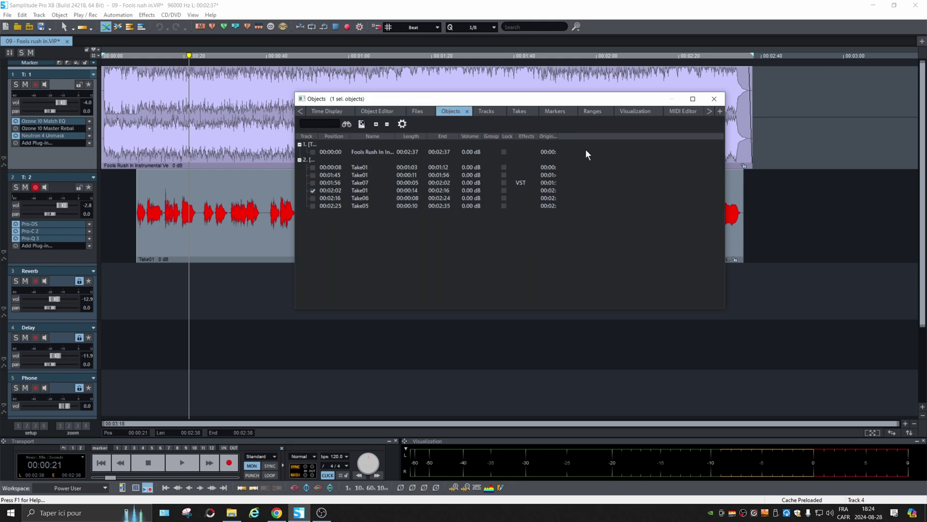
{"action": "left_click", "coordinate": [376, 111]}
{"action": "left_click_drag", "start_coordinate": [431, 99], "coordinate": [922, 257]}
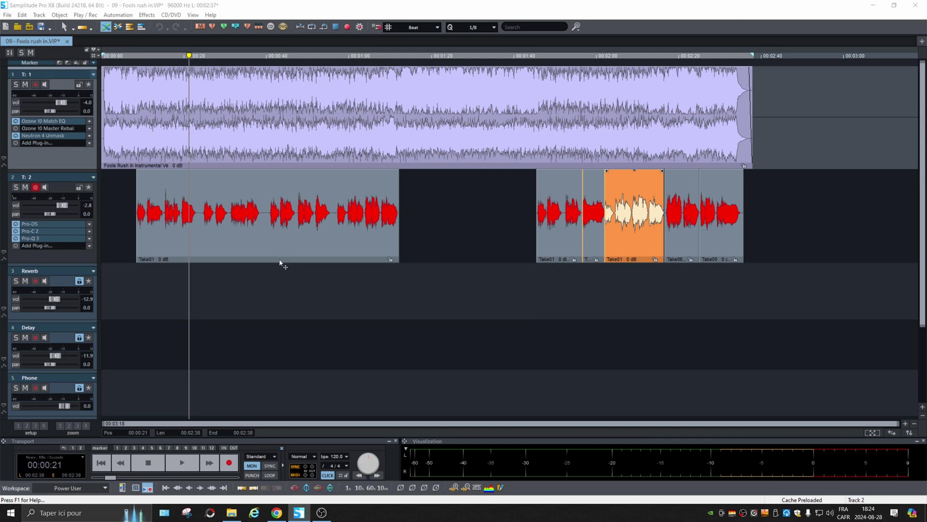
{"action": "key", "text": "m"}
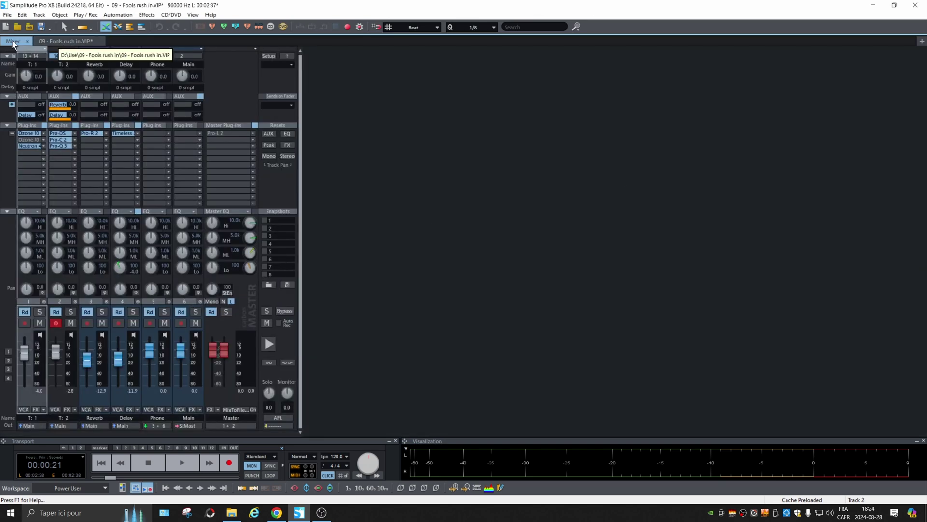
Step: Undock the mixer into its own window, then show the Track Editor panel for track T: 1
{"action": "left_click_drag", "start_coordinate": [14, 41], "coordinate": [926, 87]}
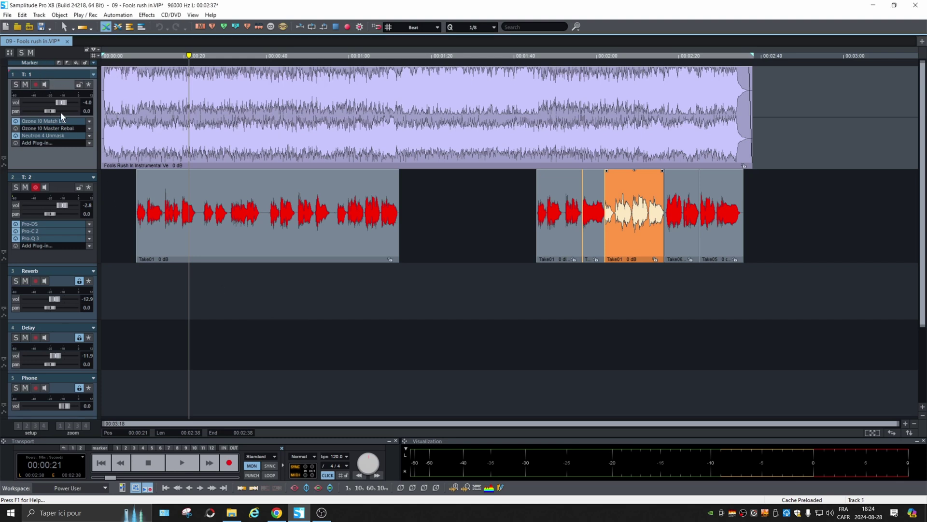
{"action": "left_click", "coordinate": [9, 53]}
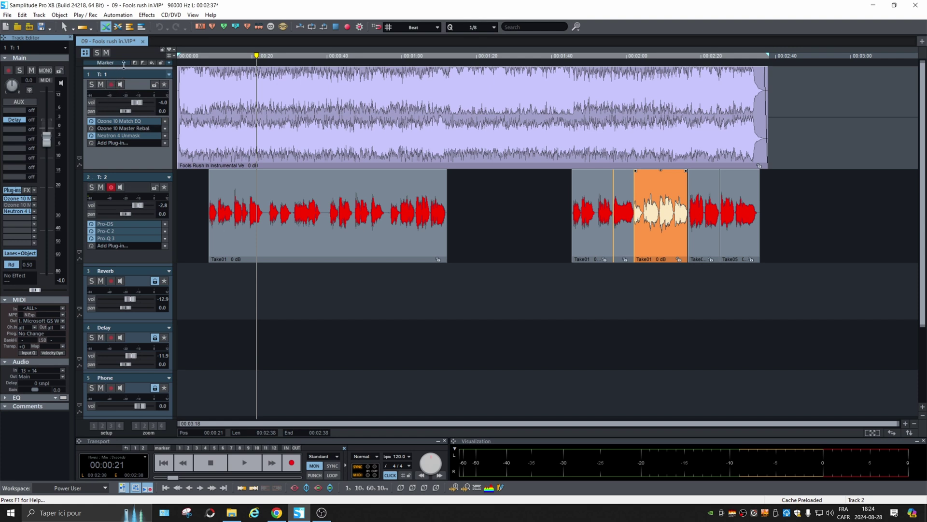
Step: Make the marker lane taller and place marker 1 at 00:00:26
{"action": "left_click_drag", "start_coordinate": [124, 64], "coordinate": [125, 109]}
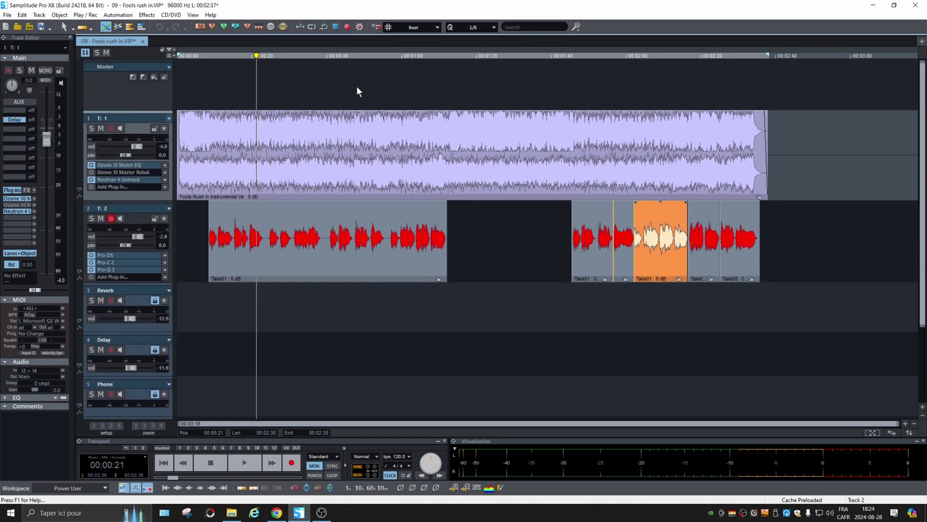
{"action": "left_click", "coordinate": [277, 57]}
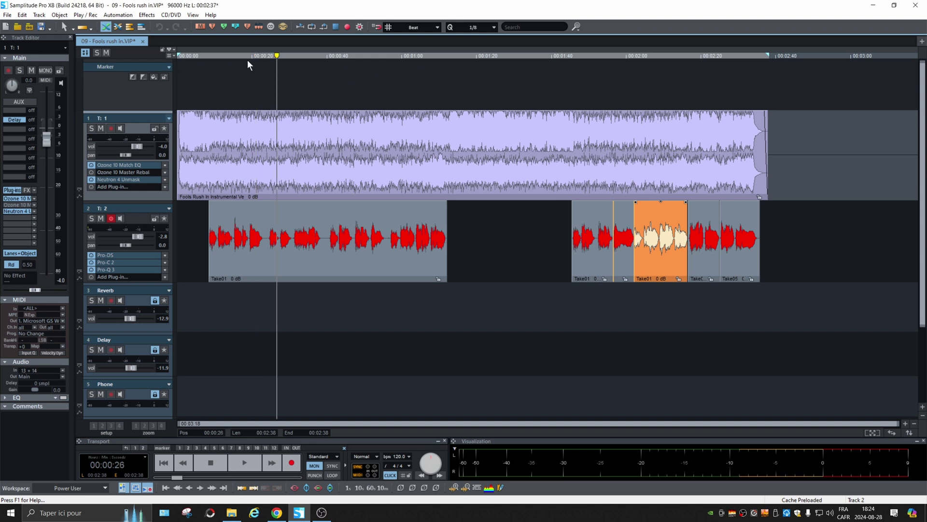
{"action": "left_click", "coordinate": [132, 78]}
{"action": "right_click", "coordinate": [282, 63]}
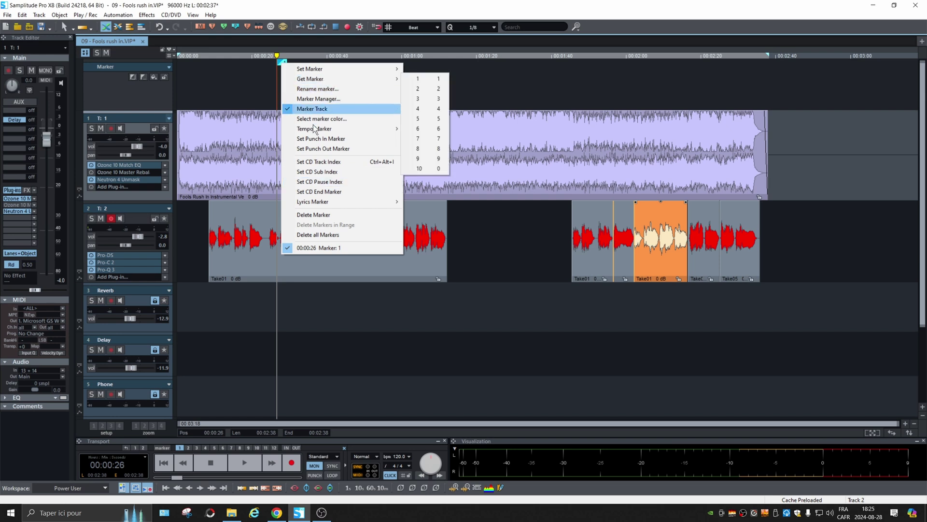
{"action": "left_click", "coordinate": [527, 85]}
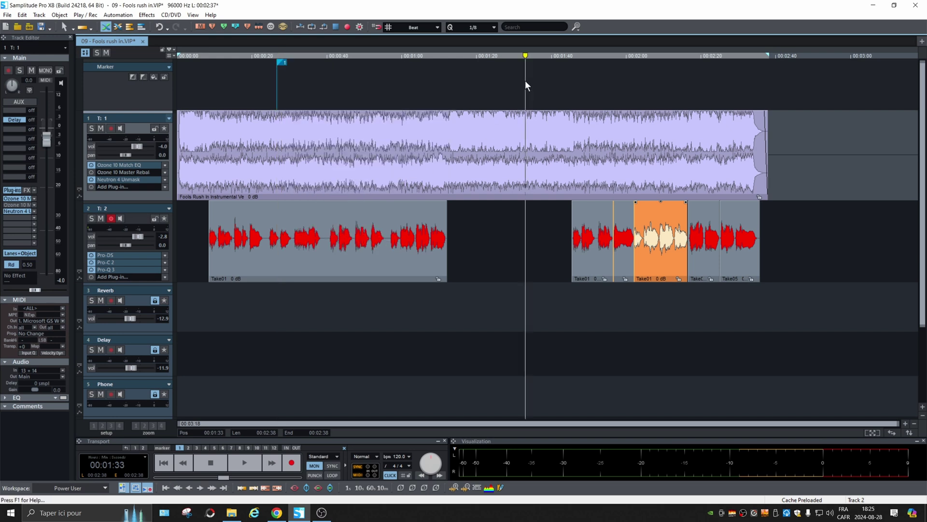
Step: Add a marker named 'test name' at 00:00:45, then move the playhead to 00:01:04
{"action": "left_click", "coordinate": [349, 55]}
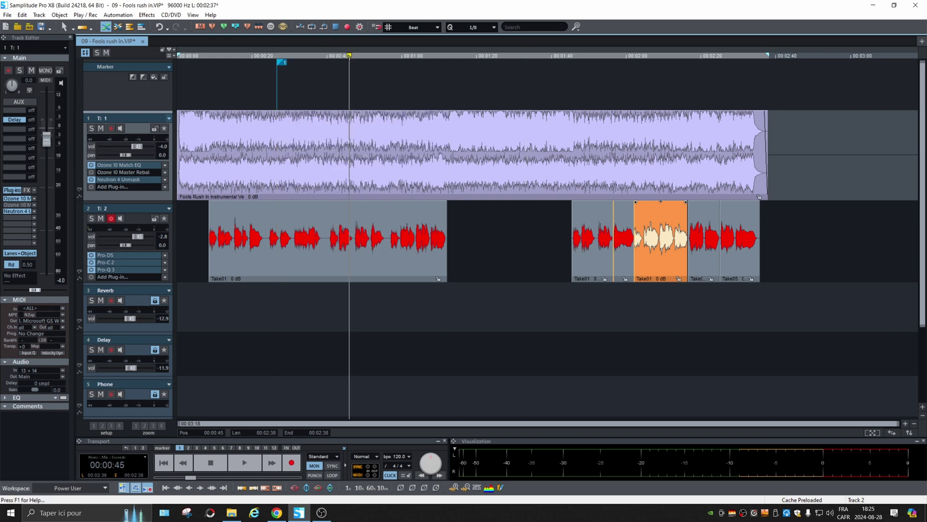
{"action": "left_click", "coordinate": [142, 77]}
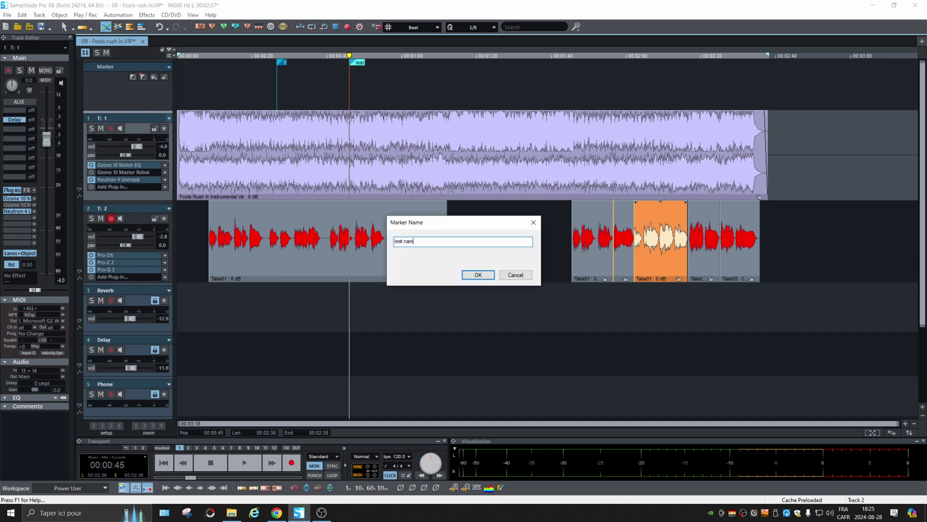
{"action": "key", "text": "Return"}
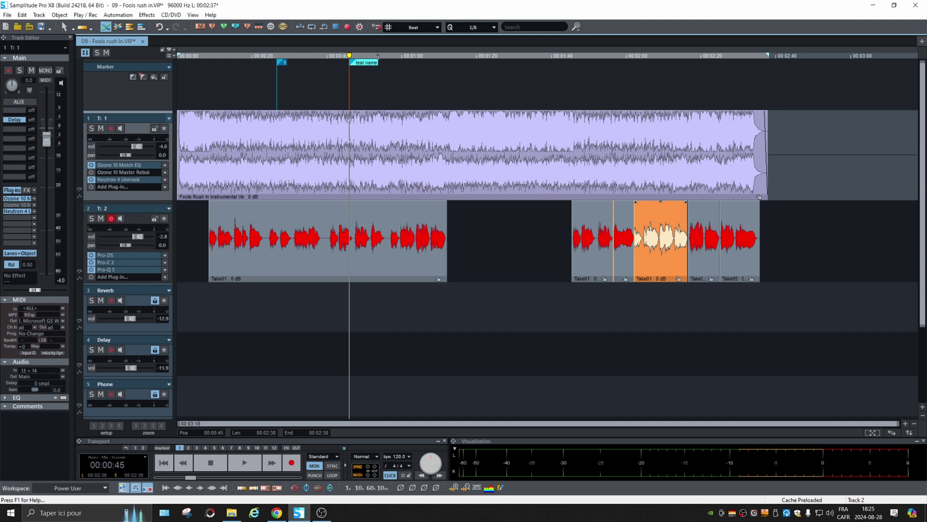
{"action": "left_click", "coordinate": [419, 57]}
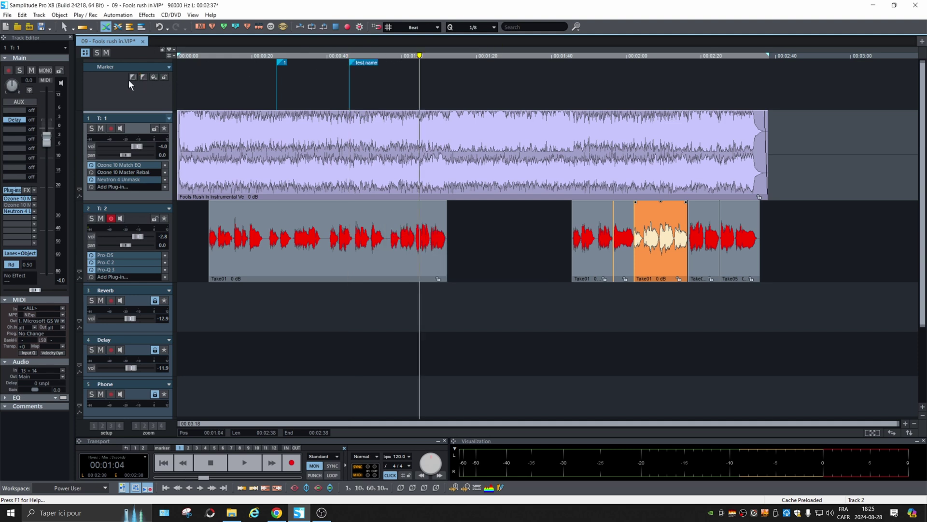
Step: Add a third named marker 'test name' at 00:01:04
{"action": "left_click", "coordinate": [143, 77]}
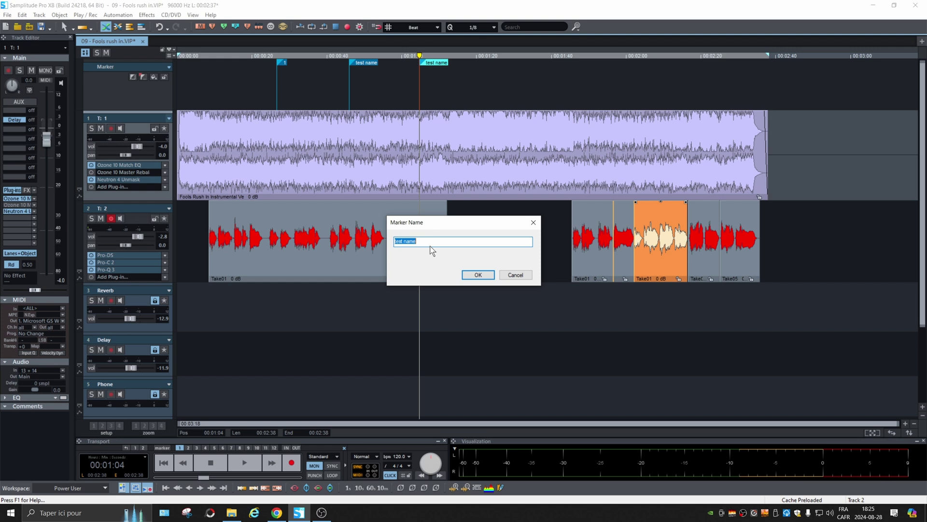
Step: Keep the marker name 'test name' and colour the 00:00:45 marker red
{"action": "left_click", "coordinate": [483, 274]}
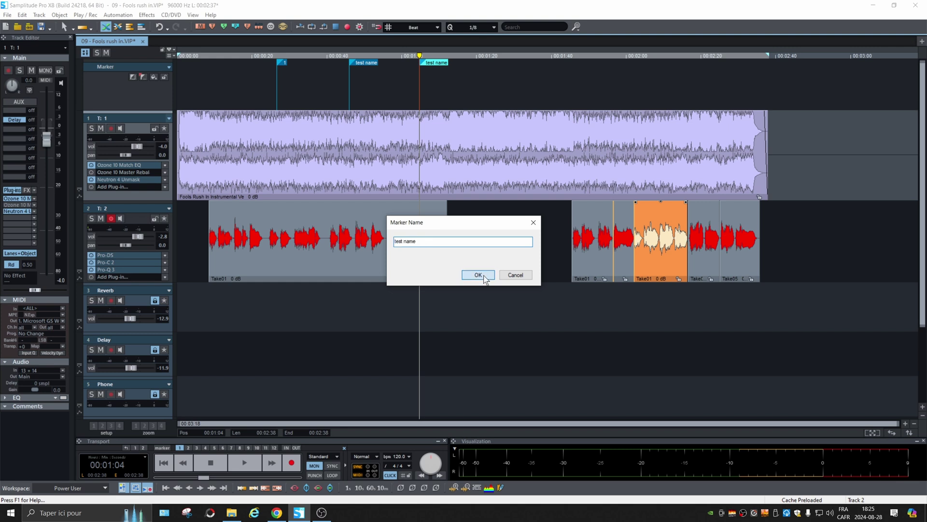
{"action": "left_click", "coordinate": [366, 63]}
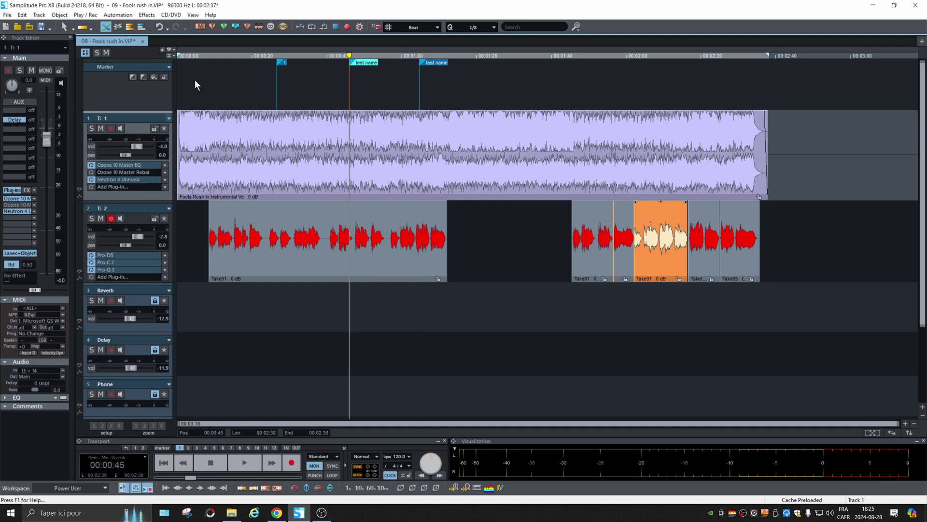
{"action": "left_click", "coordinate": [154, 77]}
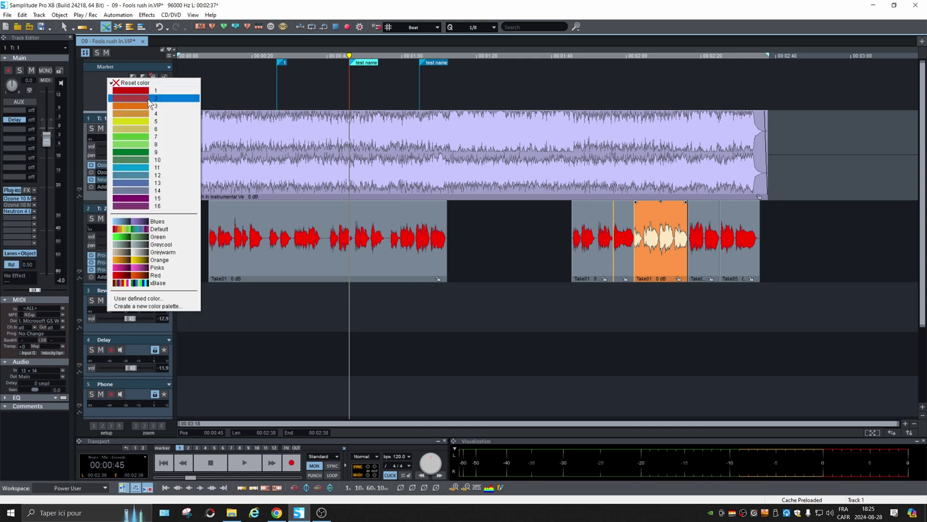
{"action": "left_click", "coordinate": [150, 98]}
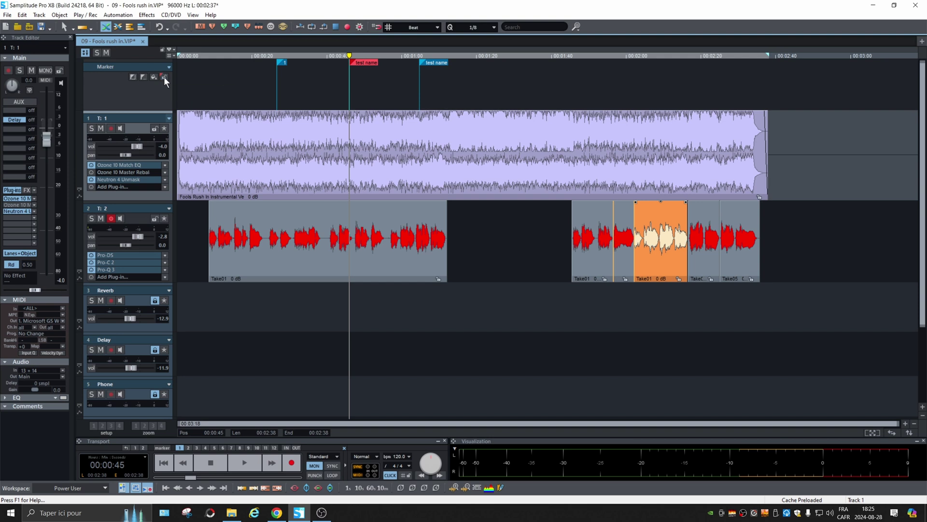
Step: Move the 00:01:04 marker to 00:01:31, leaving the marker names unchanged
{"action": "left_click_drag", "start_coordinate": [420, 67], "coordinate": [521, 65]}
{"action": "double_click", "coordinate": [356, 62]}
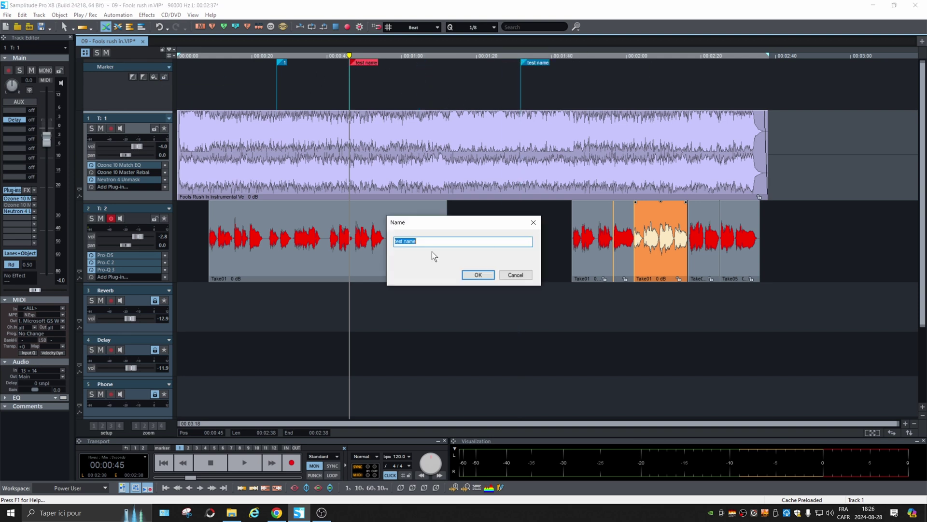
{"action": "left_click", "coordinate": [515, 273]}
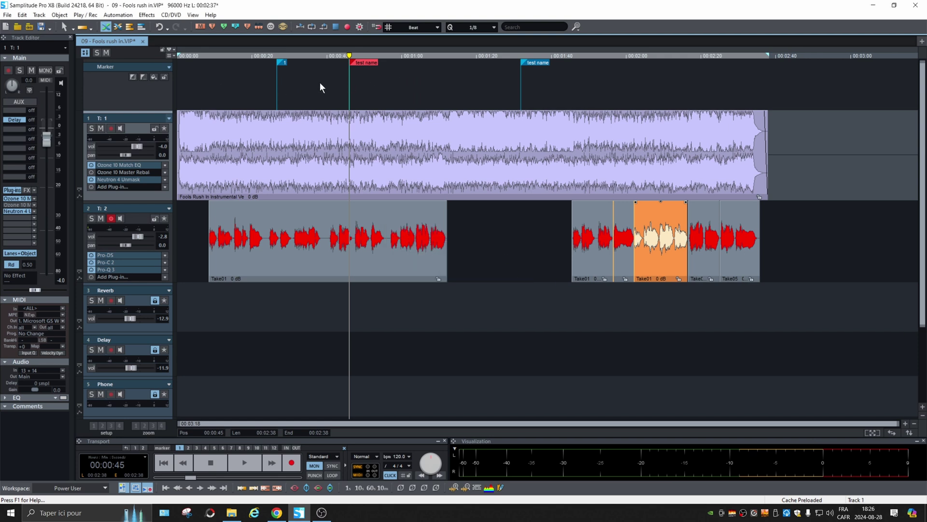
{"action": "left_click", "coordinate": [292, 49]}
{"action": "right_click", "coordinate": [316, 50]}
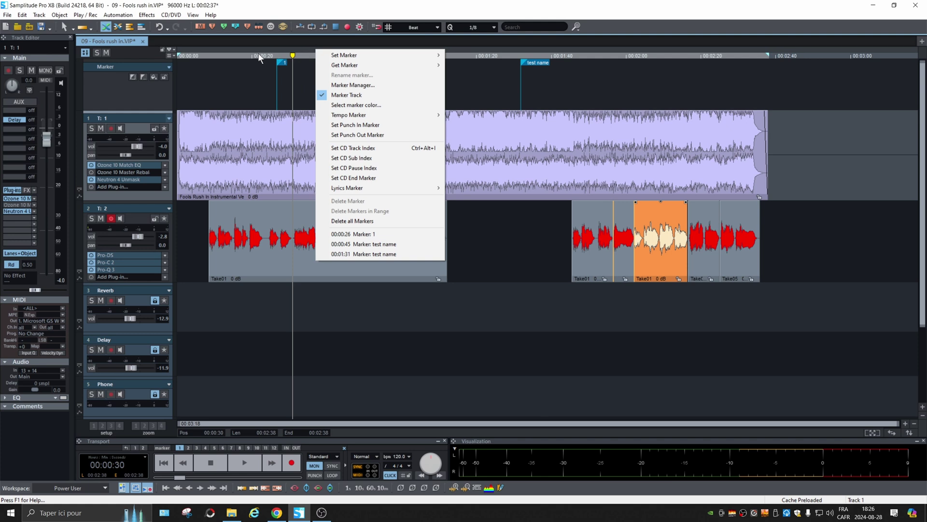
{"action": "left_click", "coordinate": [301, 54]}
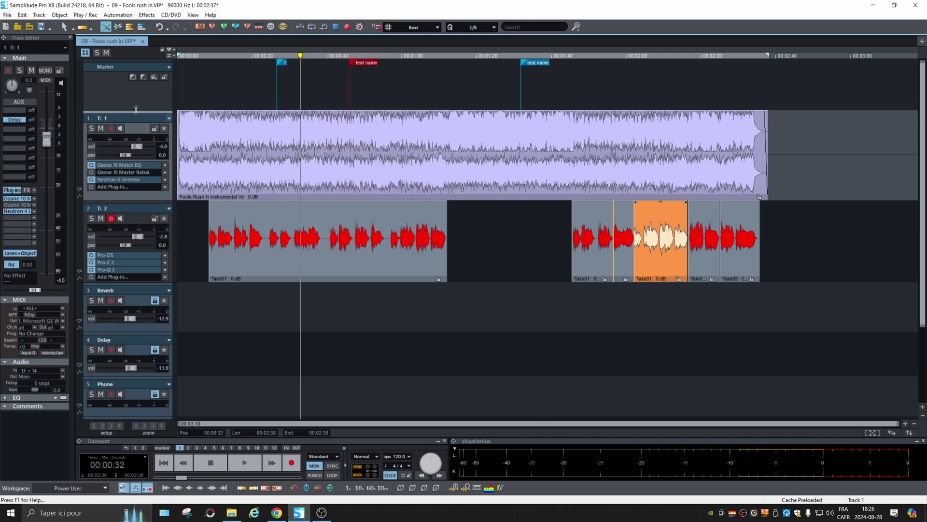
Step: Give track 1 more height below the markers and float the mixer over the arrangement
{"action": "mouse_move", "coordinate": [136, 109]}
{"action": "left_mouse_down"}
{"action": "mouse_move", "coordinate": [137, 79]}
{"action": "mouse_move", "coordinate": [140, 279]}
{"action": "mouse_move", "coordinate": [150, 99]}
{"action": "left_mouse_up"}
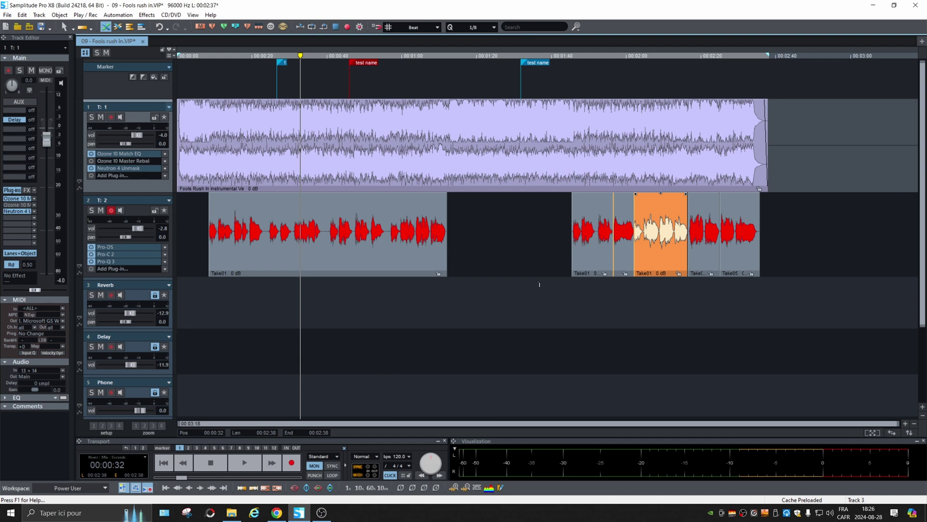
{"action": "key", "text": "m"}
{"action": "left_click_drag", "start_coordinate": [753, 61], "coordinate": [699, 60]}
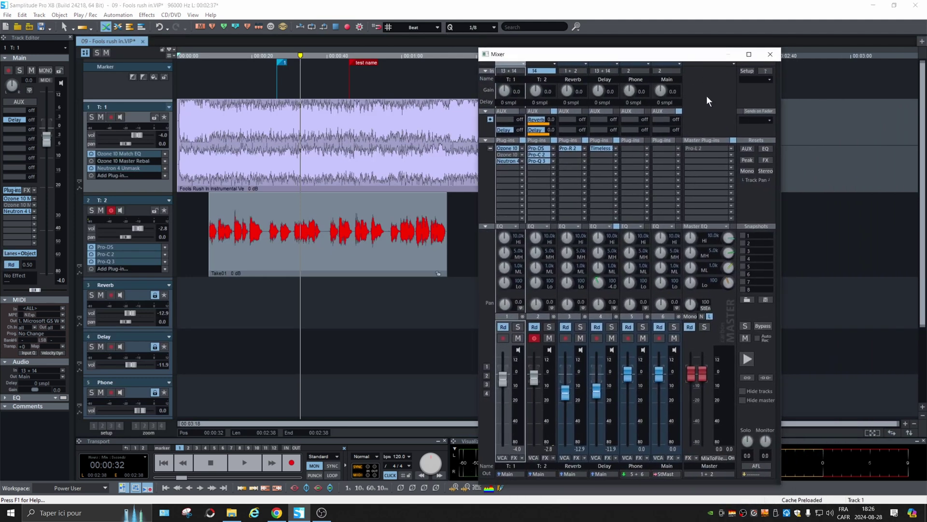
Step: Switch the mixer to the [1] Surround configuration, creating a 5.1 surround master
{"action": "left_click", "coordinate": [748, 71]}
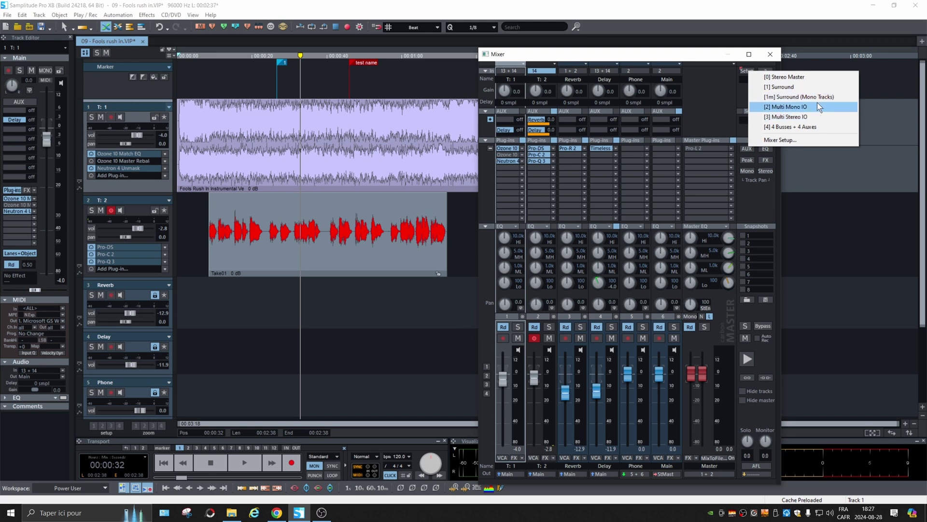
{"action": "left_click", "coordinate": [799, 87]}
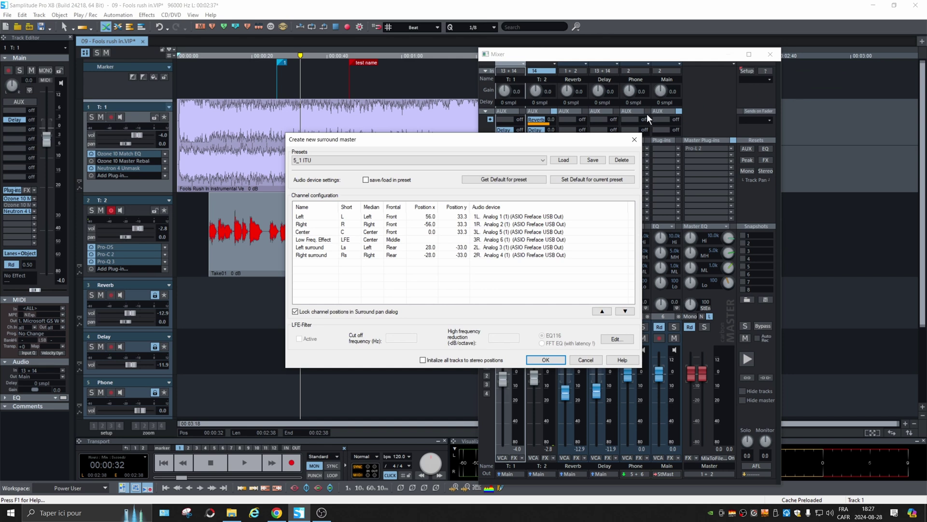
{"action": "left_click", "coordinate": [545, 360]}
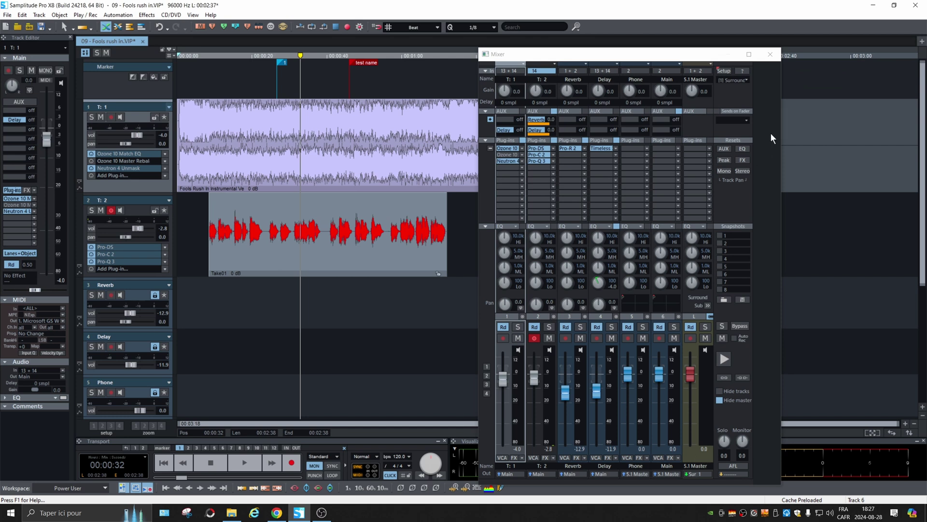
Step: Turn off the surround master in Mixer Setup, keeping the current settings, then close the mixer
{"action": "left_click", "coordinate": [724, 71]}
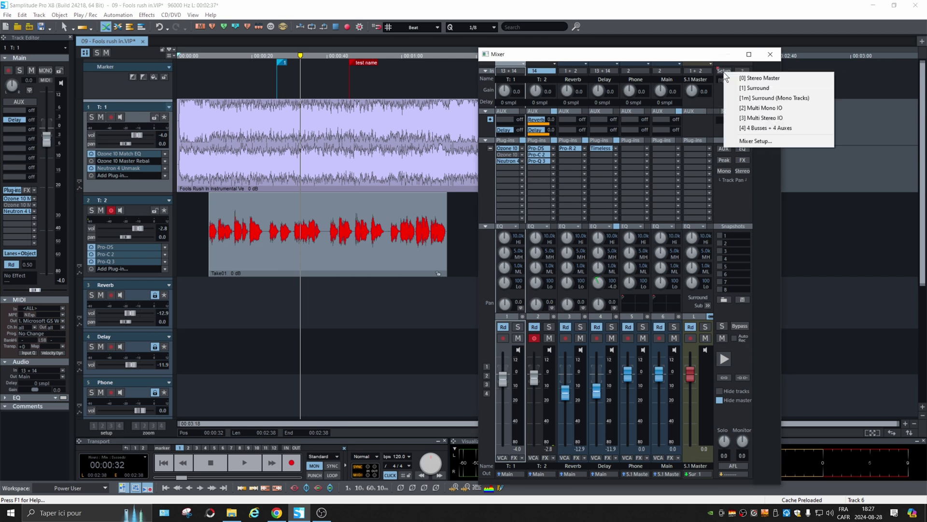
{"action": "left_click", "coordinate": [768, 142]}
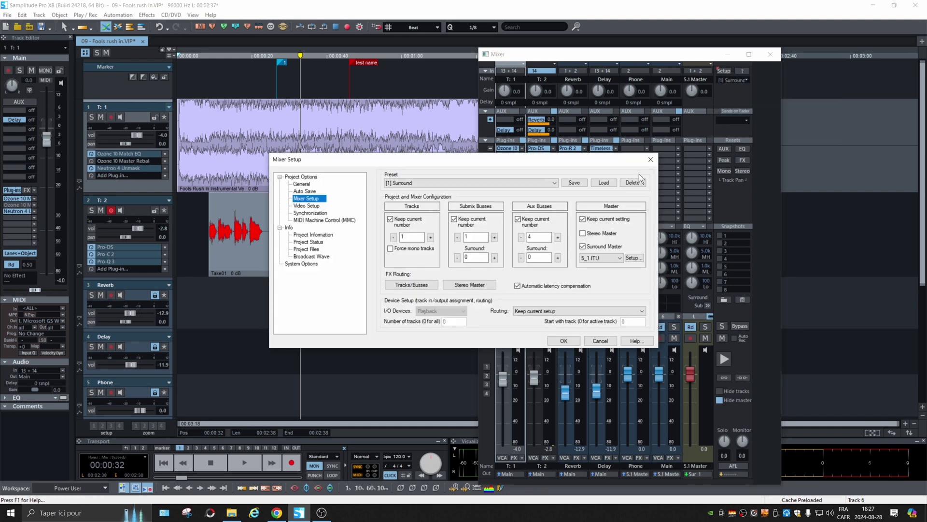
{"action": "left_click", "coordinate": [583, 246]}
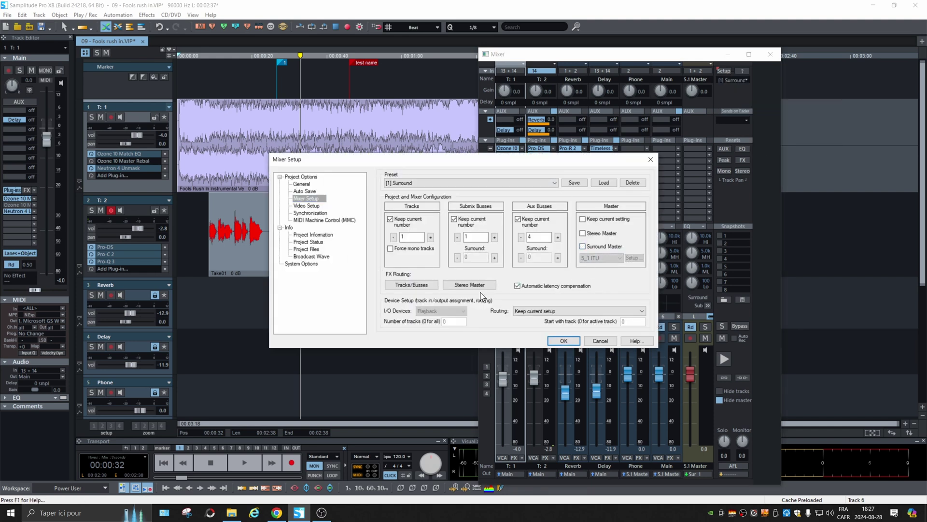
{"action": "left_click", "coordinate": [564, 340]}
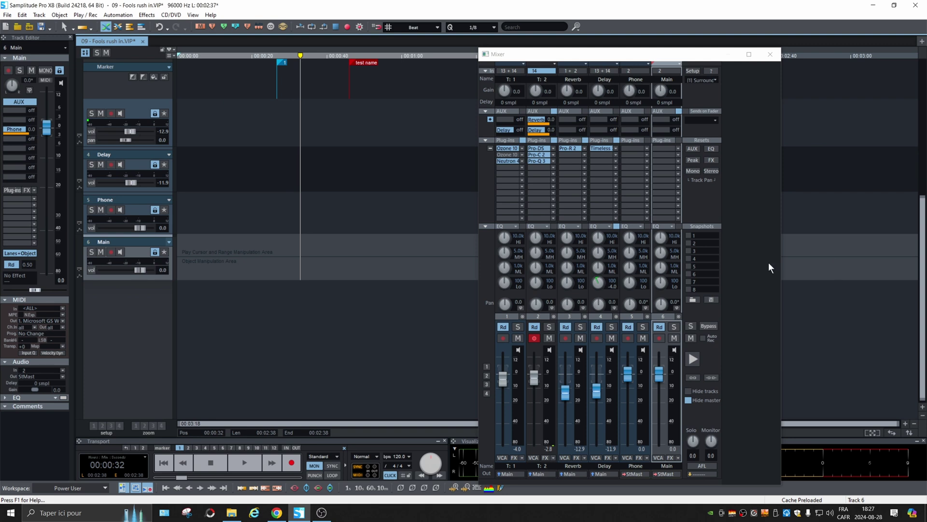
{"action": "left_click", "coordinate": [770, 54]}
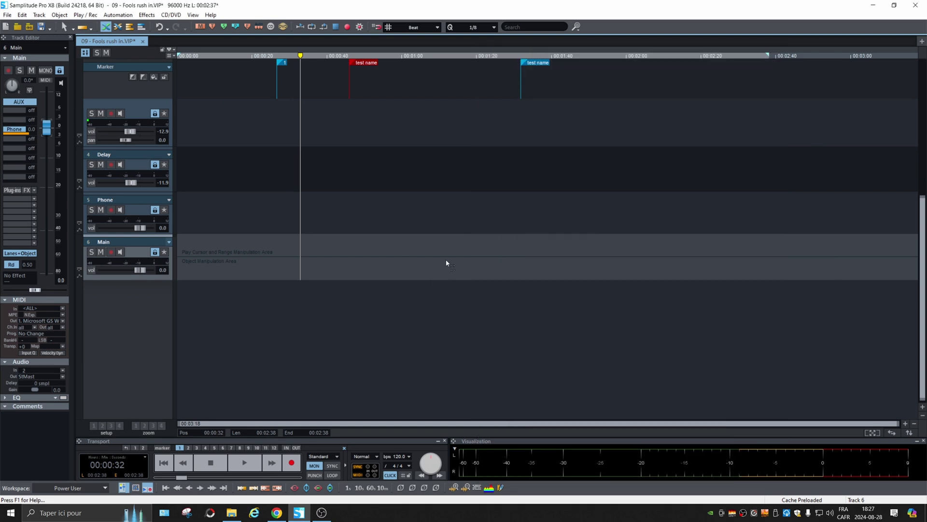
Step: Show track 2's take lanes, try comping a Lane 3 take, and undo it
{"action": "scroll", "coordinate": [98, 213], "scroll_direction": "up", "scroll_amount": 4}
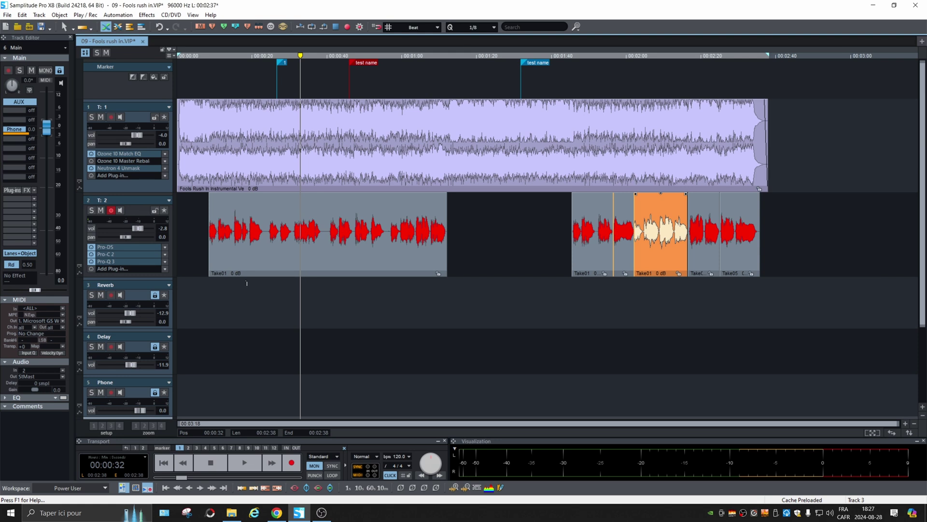
{"action": "left_click", "coordinate": [415, 256]}
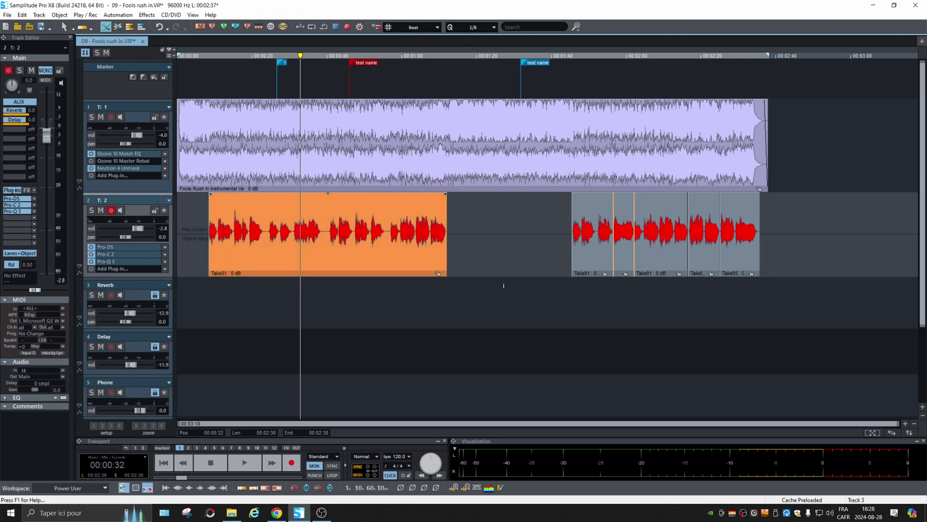
{"action": "left_click", "coordinate": [79, 265]}
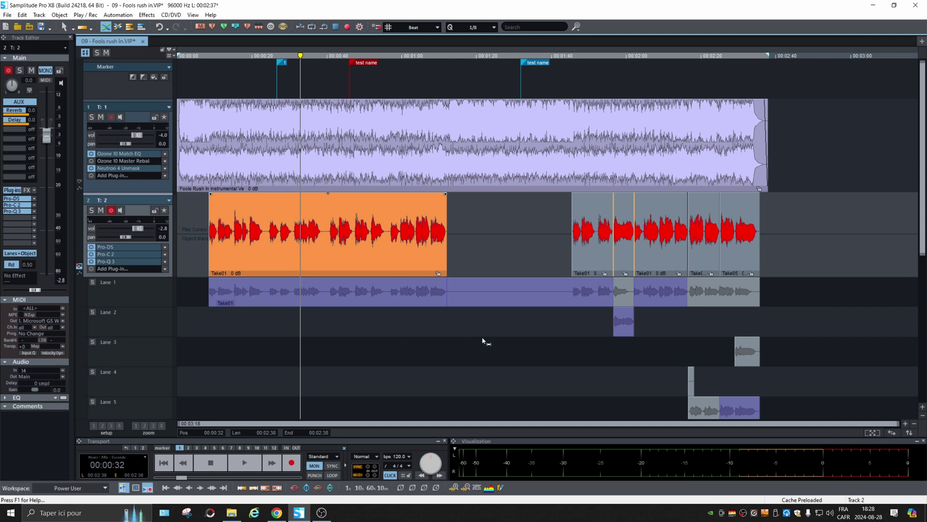
{"action": "scroll", "coordinate": [483, 341], "scroll_direction": "down", "scroll_amount": 3}
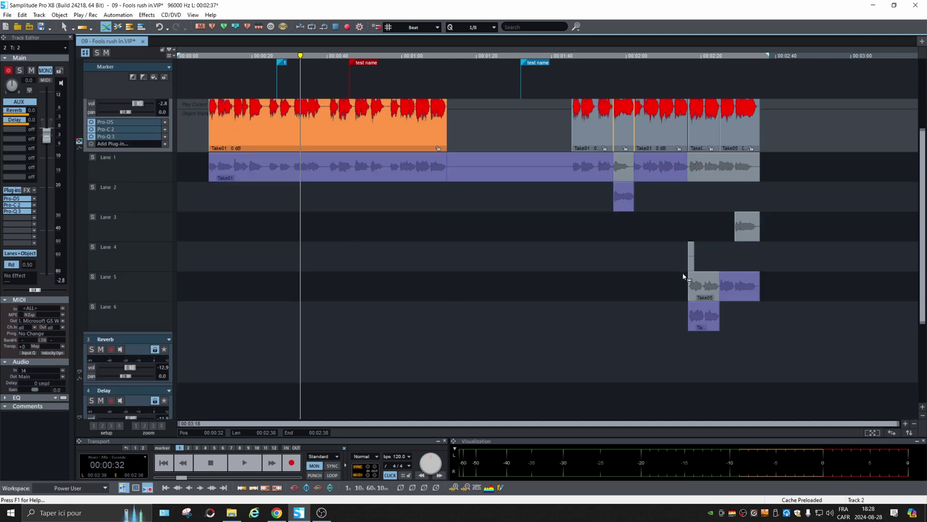
{"action": "scroll", "coordinate": [682, 273], "scroll_direction": "up", "scroll_amount": 1}
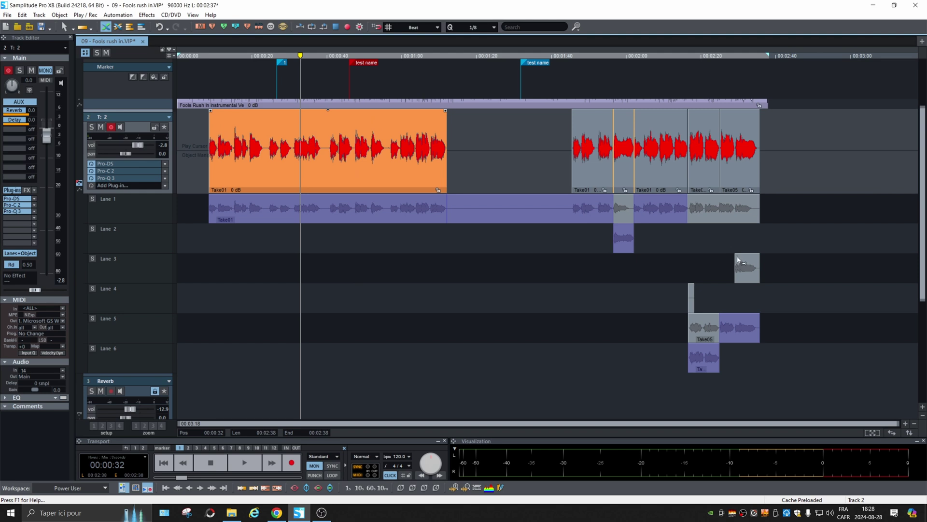
{"action": "left_click_drag", "start_coordinate": [760, 261], "coordinate": [736, 262]}
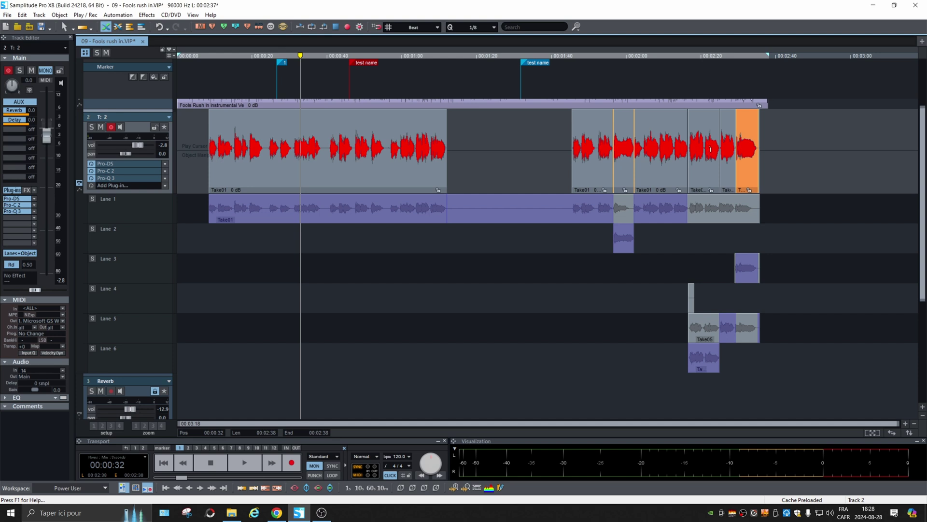
{"action": "key", "text": "ctrl+z"}
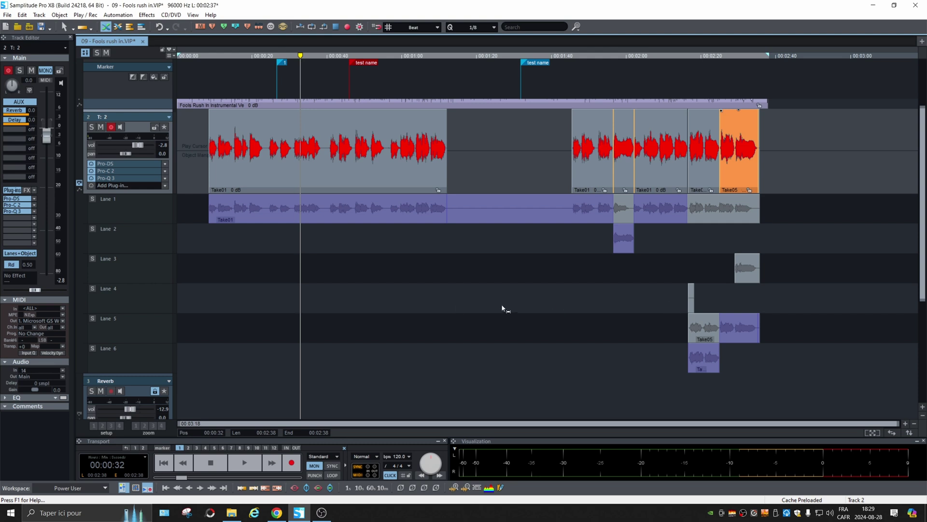
Step: Expand the instrumental track 1 to full height
{"action": "left_click", "coordinate": [328, 154]}
{"action": "left_click_drag", "start_coordinate": [154, 108], "coordinate": [154, 125]}
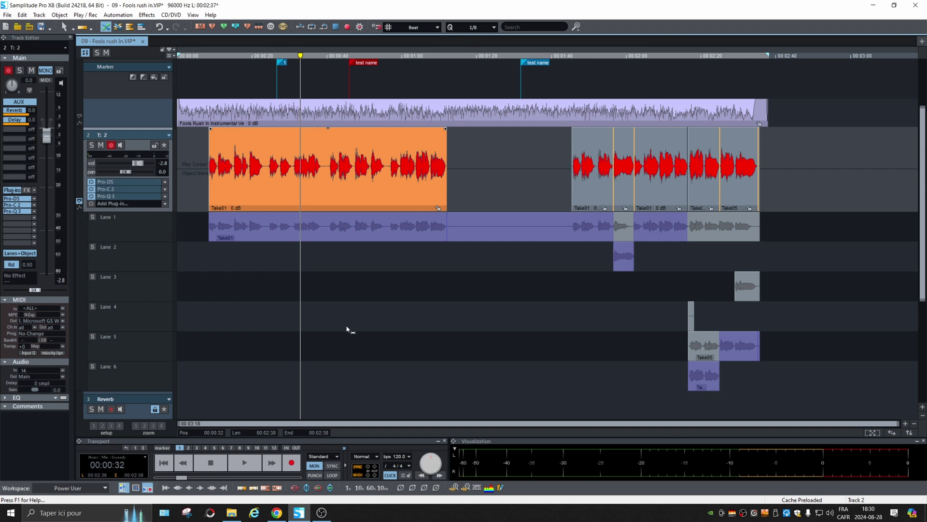
{"action": "left_click", "coordinate": [164, 123]}
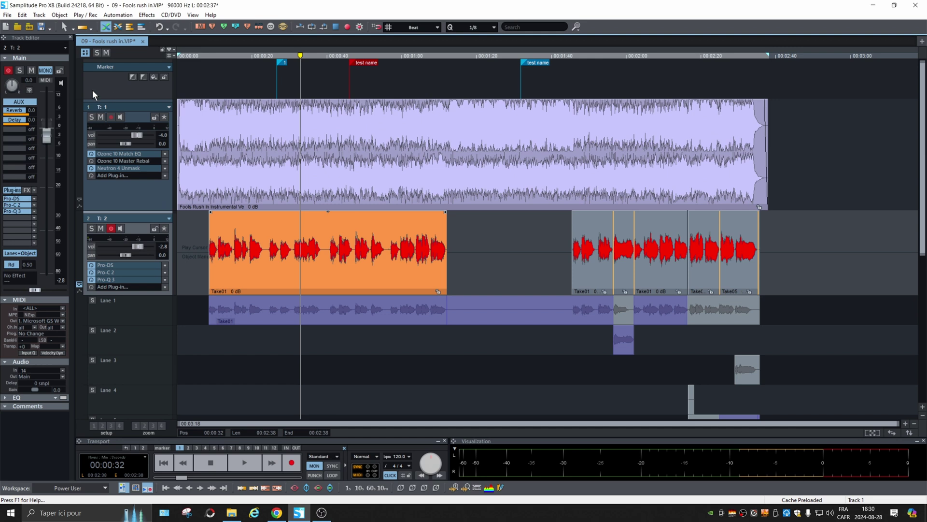
Step: Insert a new Tempo Track from the Track menu
{"action": "left_click", "coordinate": [39, 15]}
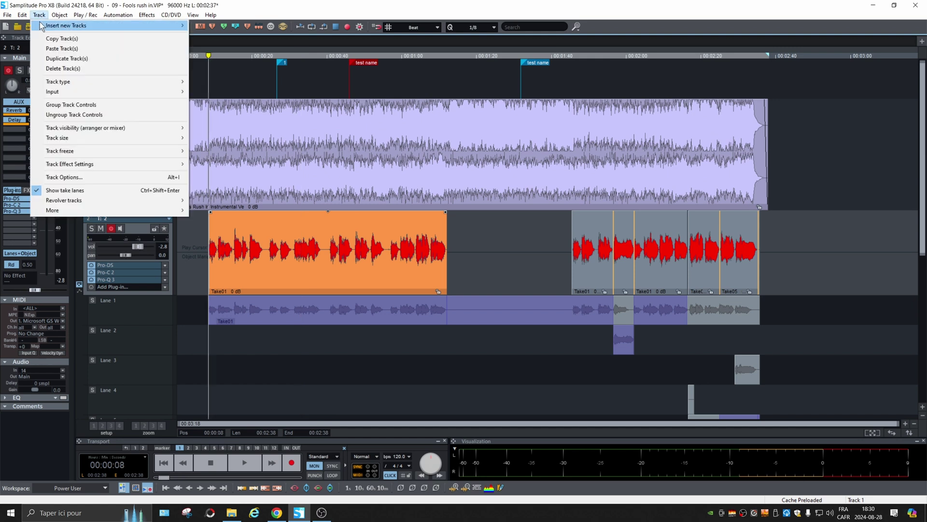
{"action": "mouse_move", "coordinate": [42, 26]}
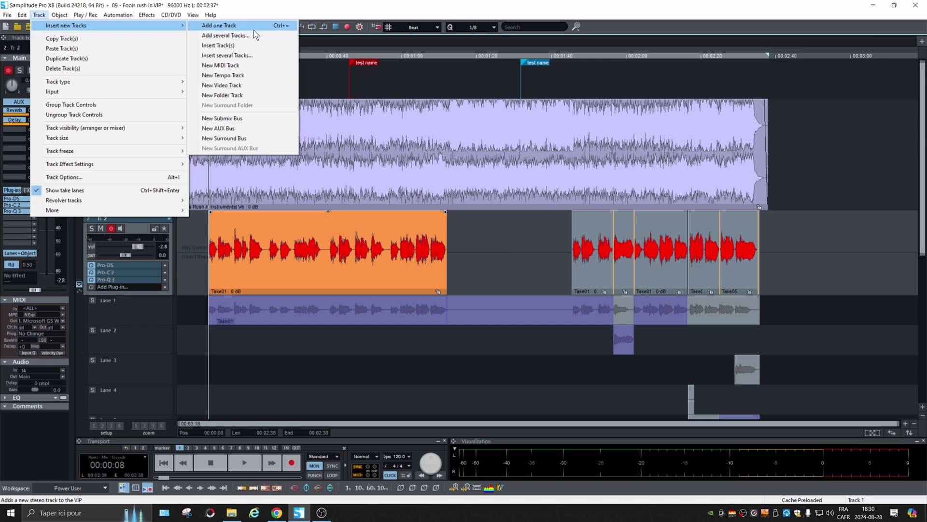
{"action": "left_click", "coordinate": [252, 77]}
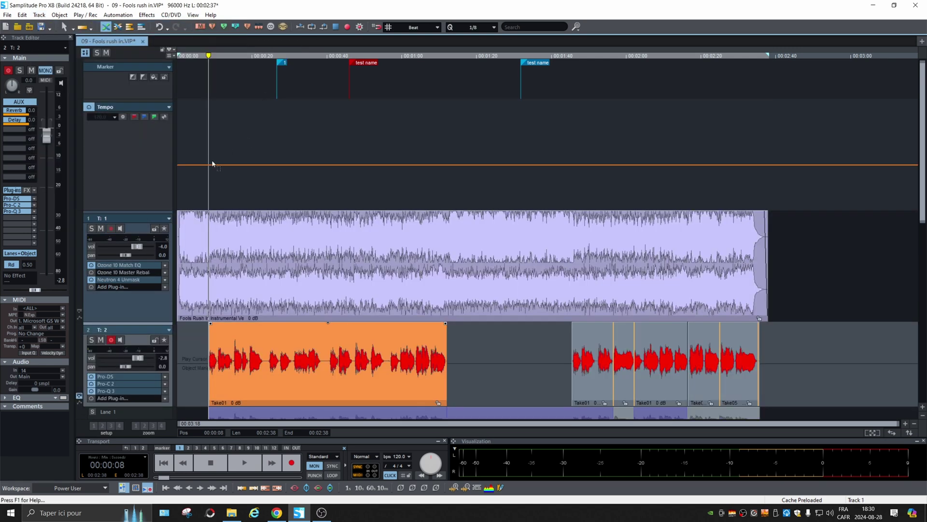
Step: Add tempo points raising the tempo to 192 BPM, then dropping it to 134 BPM; open a 120 BPM point
{"action": "left_click", "coordinate": [228, 164]}
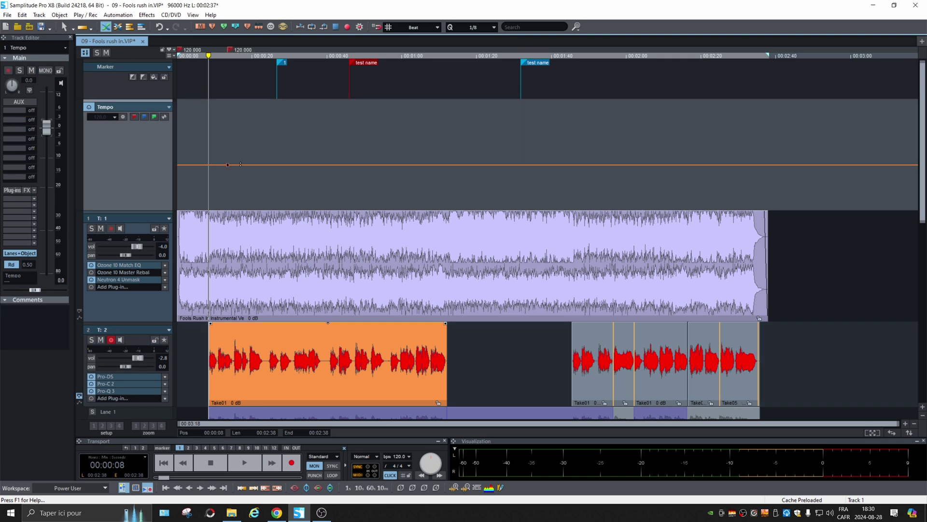
{"action": "mouse_move", "coordinate": [258, 166]}
{"action": "left_mouse_down"}
{"action": "mouse_move", "coordinate": [260, 135]}
{"action": "mouse_move", "coordinate": [237, 165]}
{"action": "mouse_move", "coordinate": [292, 164]}
{"action": "mouse_move", "coordinate": [250, 149]}
{"action": "left_mouse_up"}
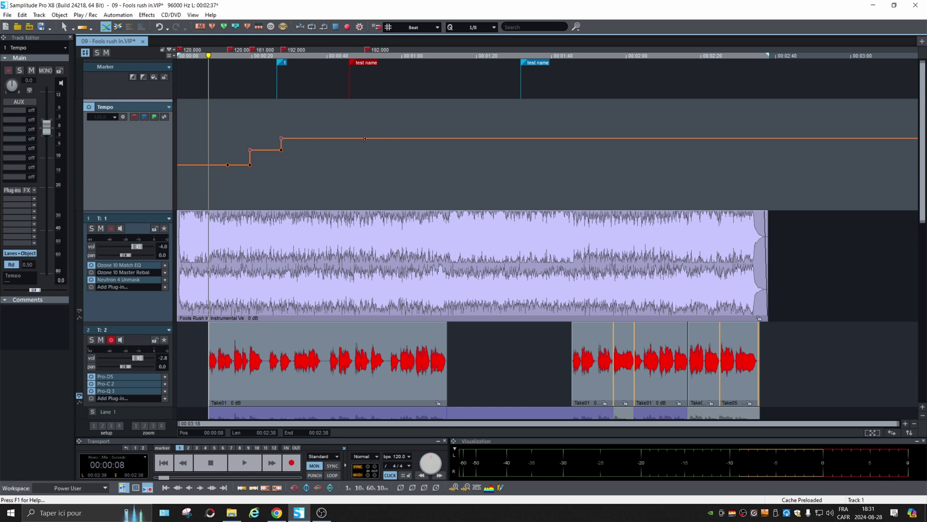
{"action": "mouse_move", "coordinate": [364, 138]}
{"action": "left_mouse_down"}
{"action": "mouse_move", "coordinate": [396, 163]}
{"action": "mouse_move", "coordinate": [432, 153]}
{"action": "mouse_move", "coordinate": [453, 160]}
{"action": "left_mouse_up"}
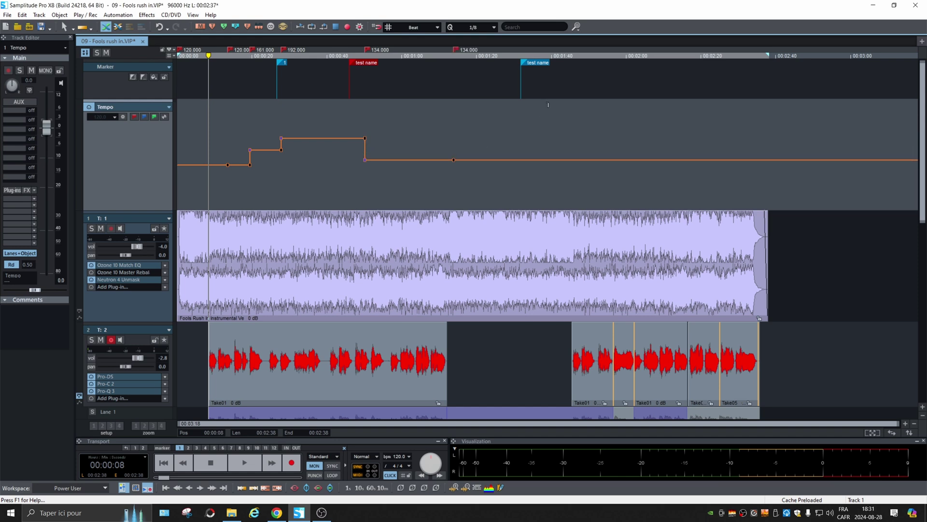
{"action": "double_click", "coordinate": [227, 164]}
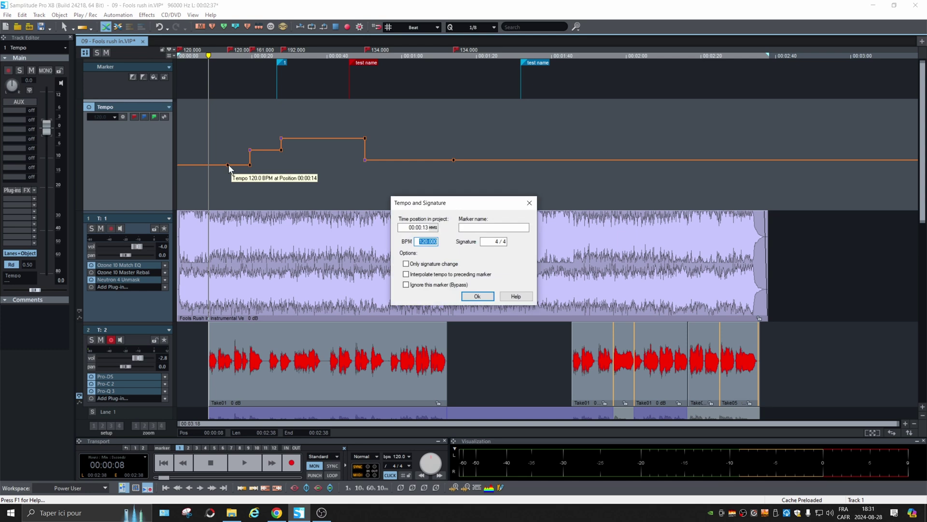